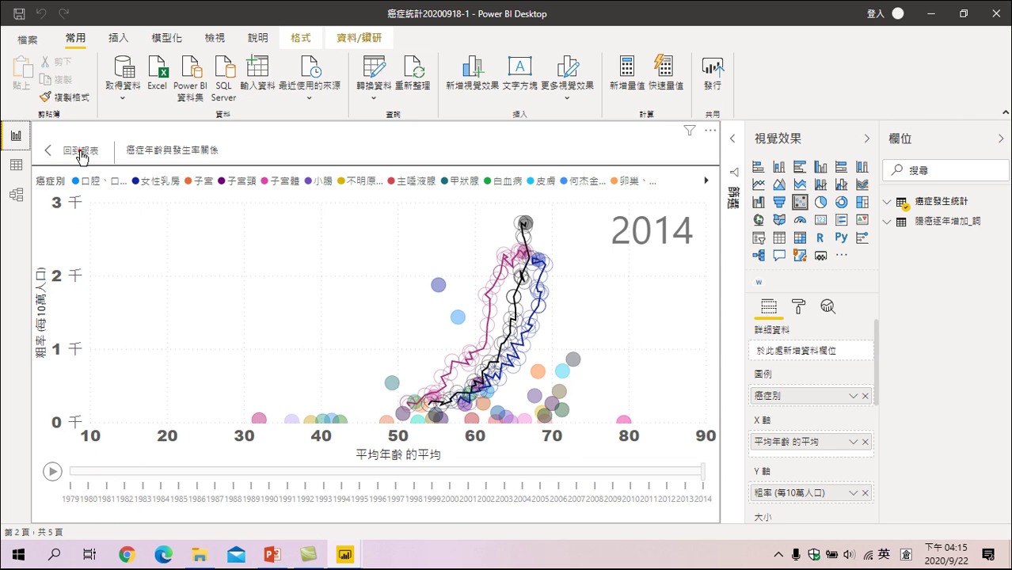
Step: Exit focus mode on the cancer scatter chart and switch to the PowerPoint presentation
{"action": "left_click", "coordinate": [82, 152]}
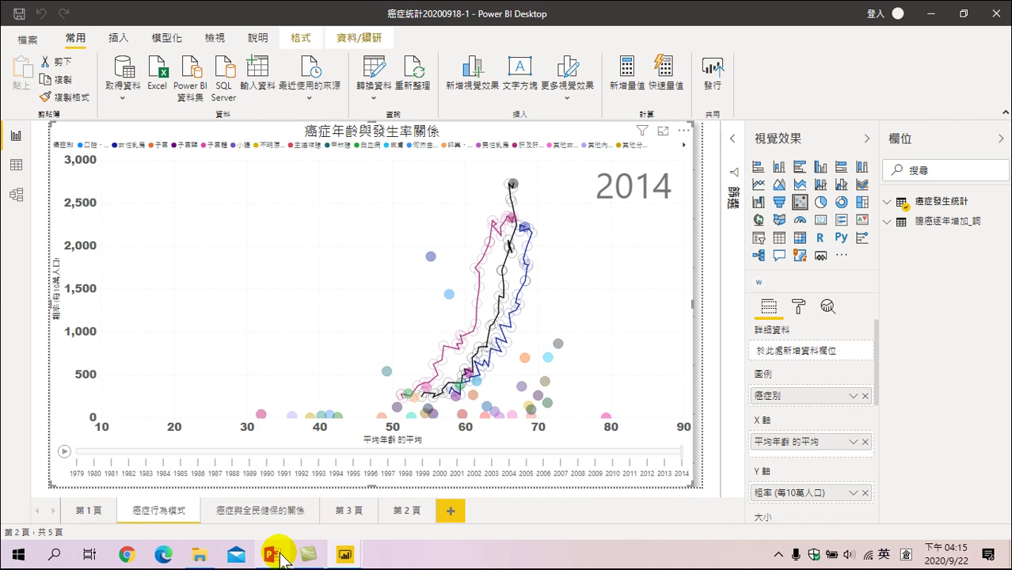
{"action": "left_click", "coordinate": [281, 553]}
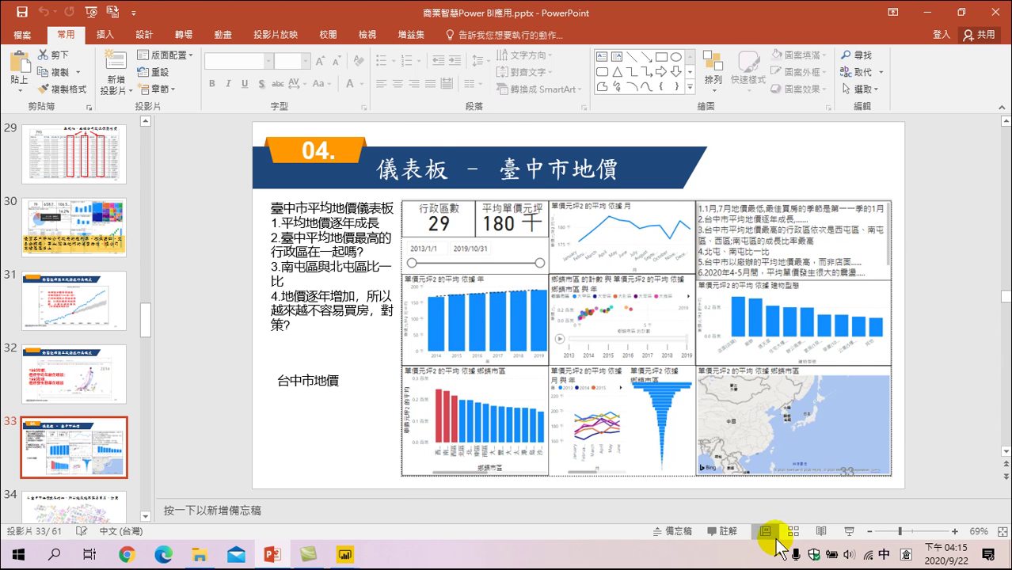
Step: Show slide 04, the 儀表板 - 臺中市地價 dashboard, as a full-screen slideshow and drag across it
{"action": "left_click", "coordinate": [849, 530]}
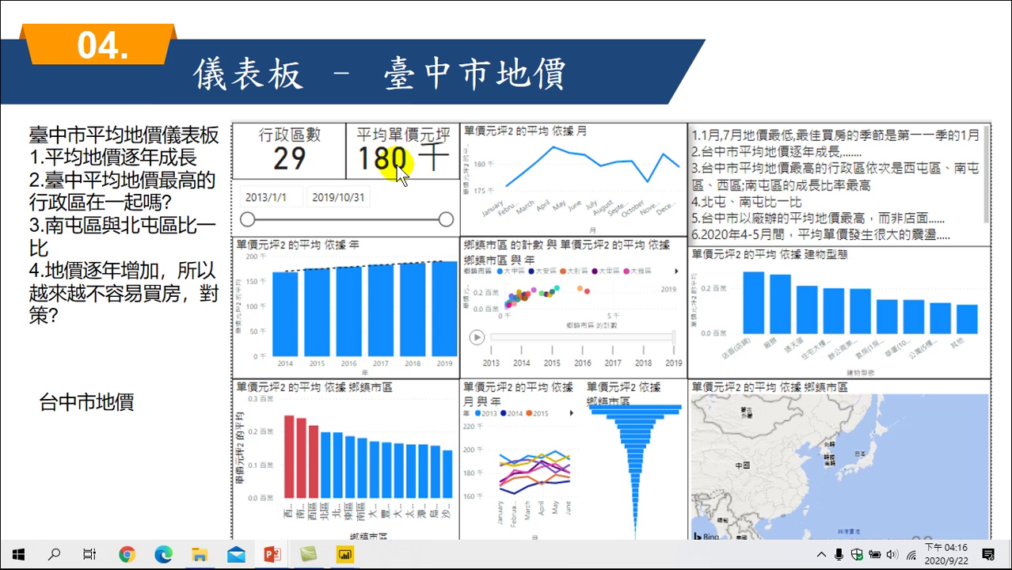
{"action": "left_click", "coordinate": [328, 289]}
{"action": "left_click_drag", "start_coordinate": [327, 287], "coordinate": [318, 300]}
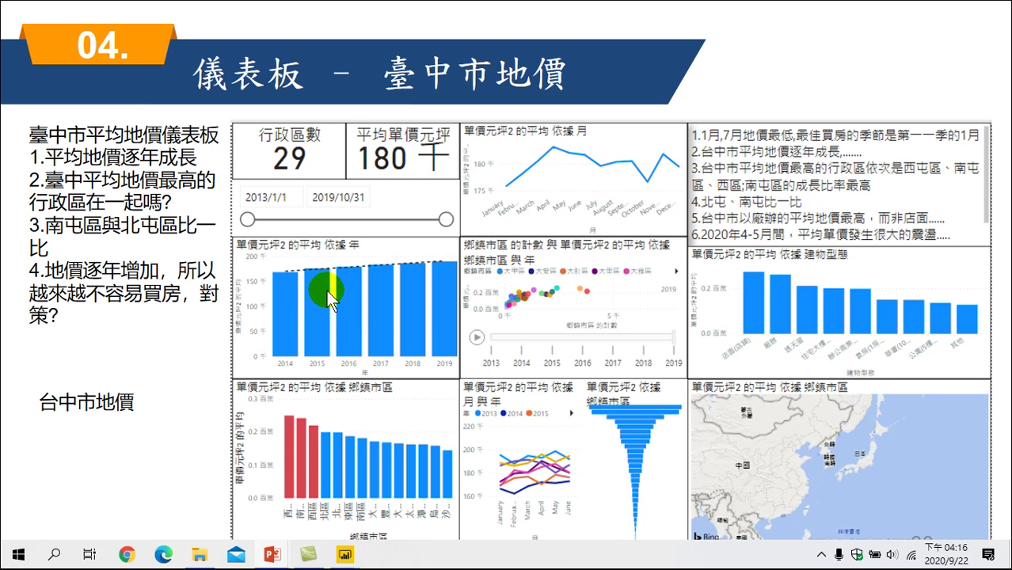
{"action": "left_click_drag", "start_coordinate": [326, 296], "coordinate": [313, 285]}
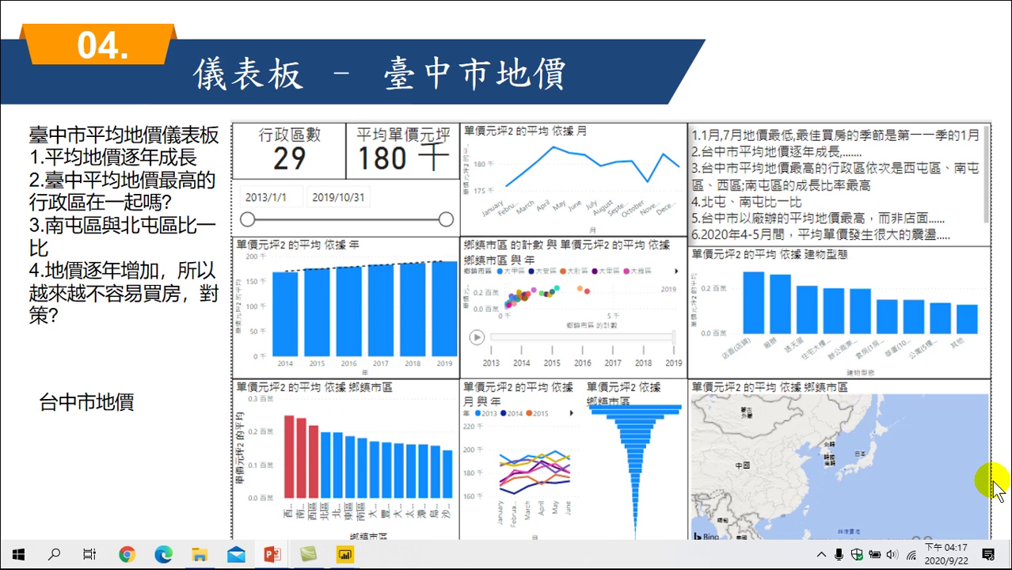
Step: End the slideshow and open 台中市地價20200909-2.pbix from the 20200921-商業智慧Power BI應用 folder
{"action": "key", "text": "Escape"}
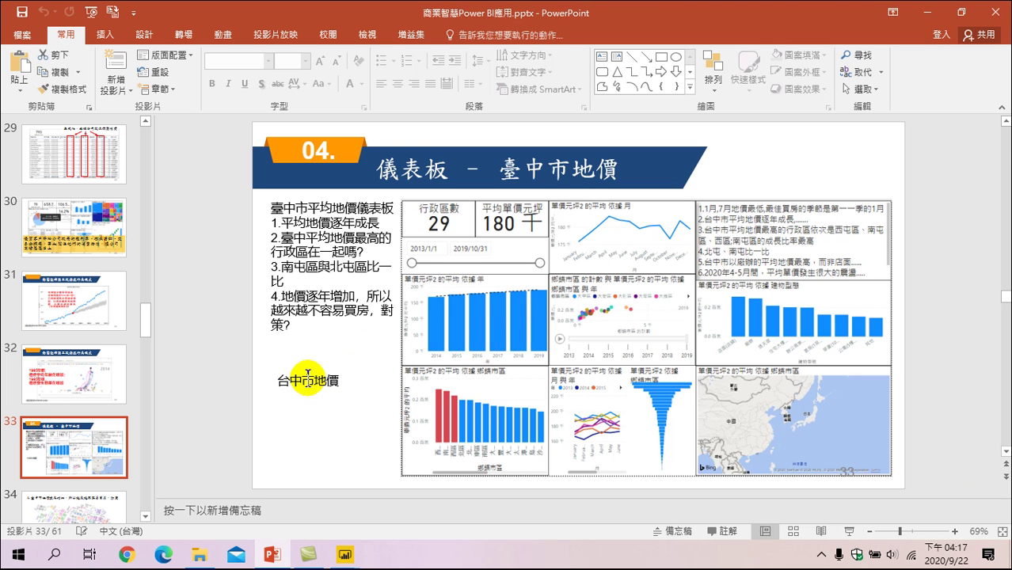
{"action": "left_click", "coordinate": [199, 555]}
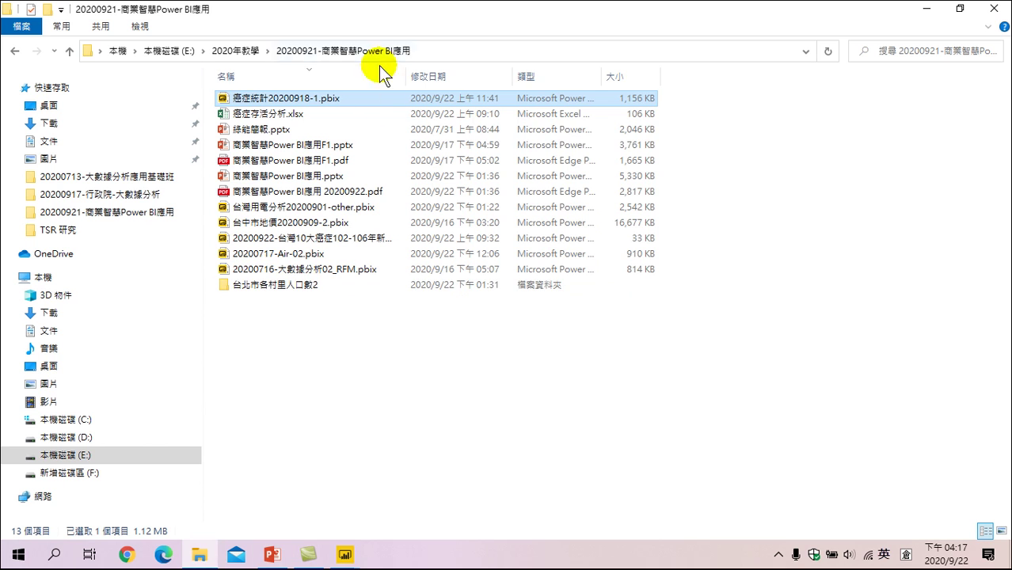
{"action": "left_click", "coordinate": [264, 145]}
{"action": "left_click", "coordinate": [261, 131]}
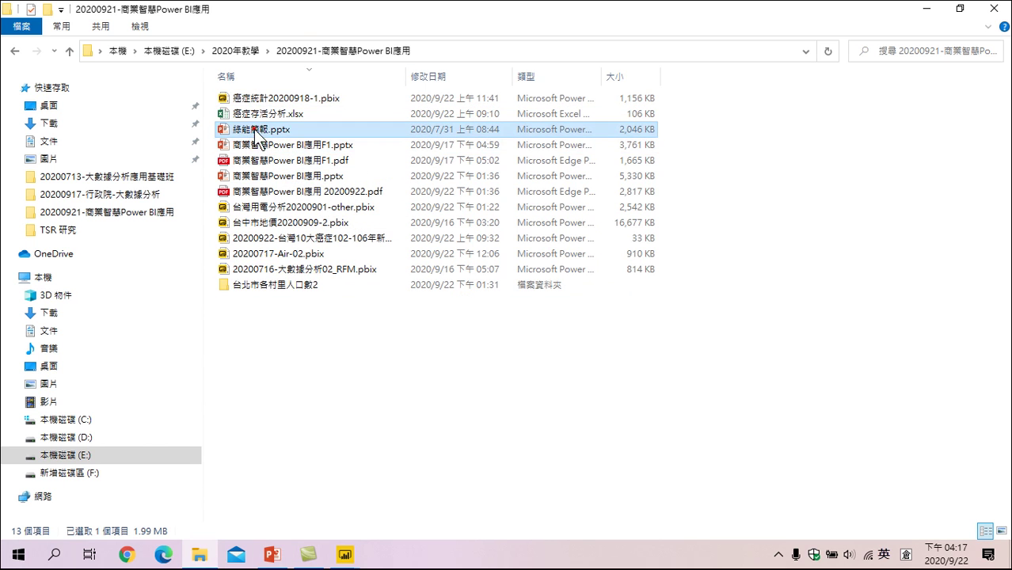
{"action": "left_click", "coordinate": [261, 222]}
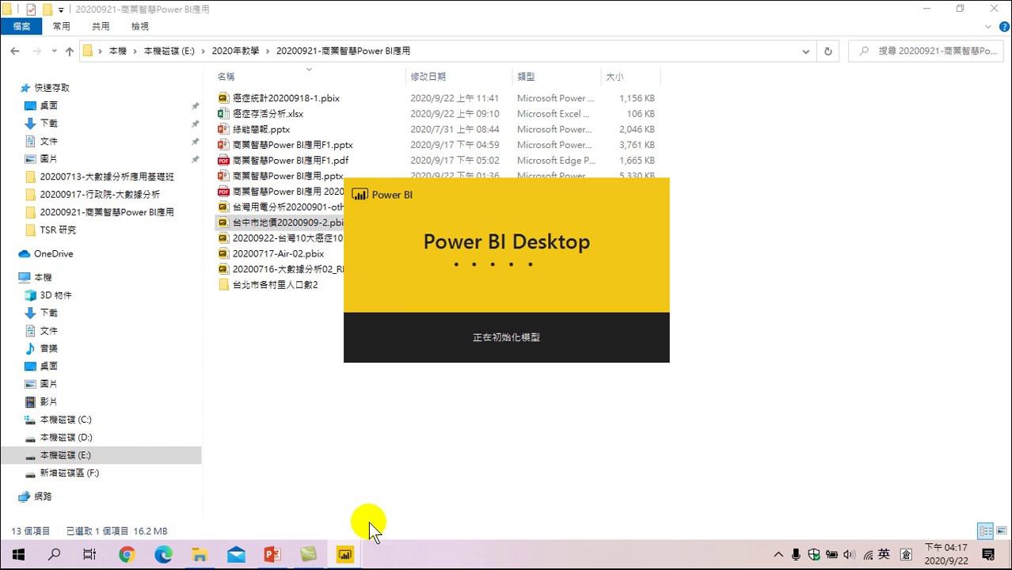
Step: Wait until 台中市地價20200909-2.pbix finishes loading and shows 第 1 頁 with 29 districts
{"action": "mouse_move", "coordinate": [345, 554]}
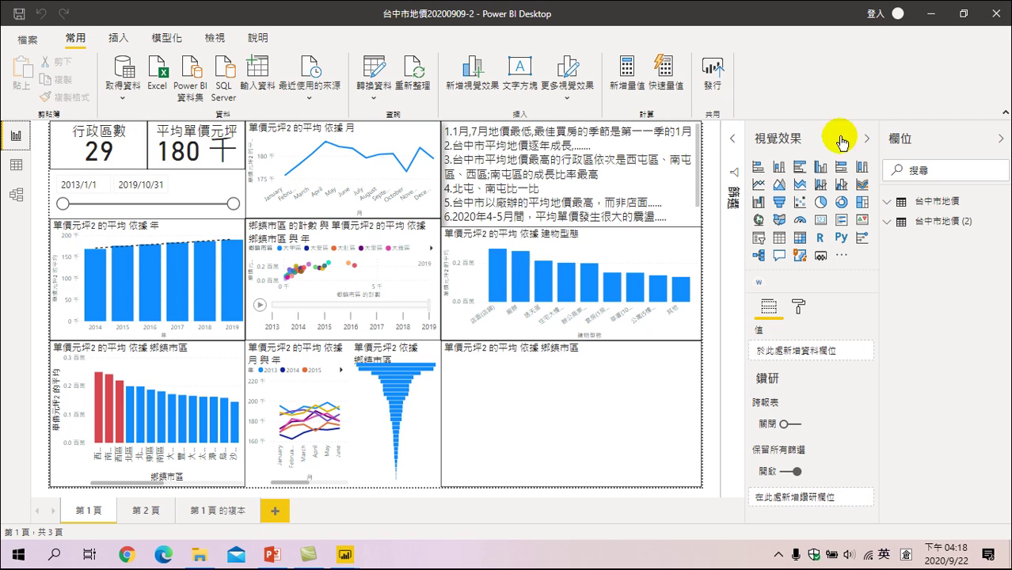
Step: Collapse the Visualizations and Fields panes, reopen Visualizations, and add an empty line chart
{"action": "left_click", "coordinate": [870, 140]}
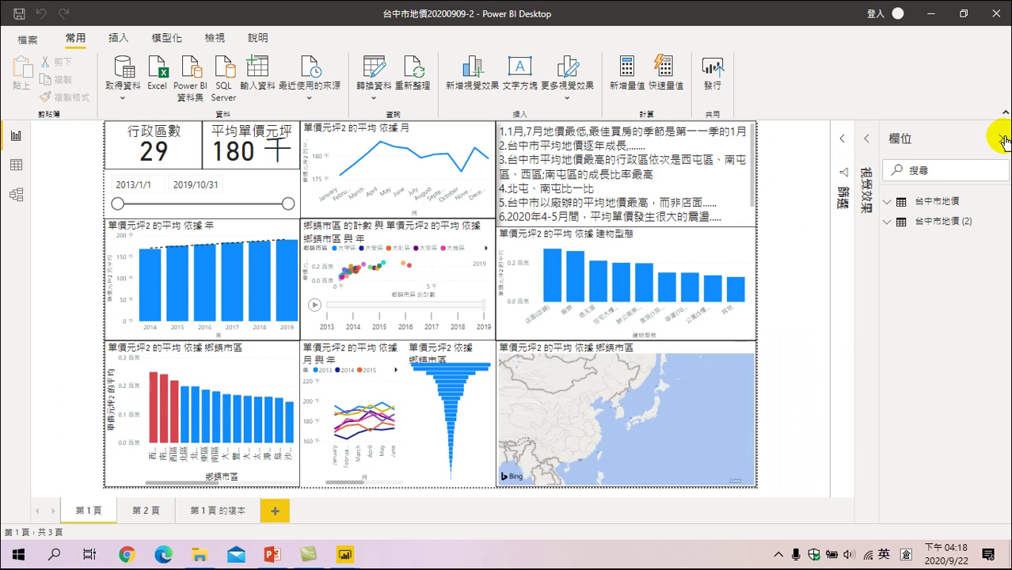
{"action": "left_click", "coordinate": [1000, 139]}
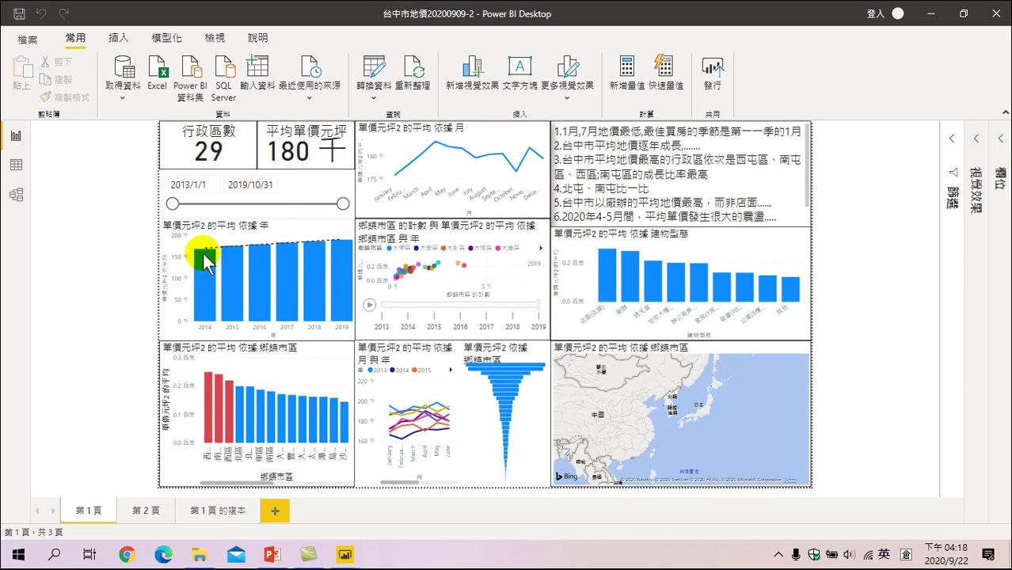
{"action": "mouse_move", "coordinate": [214, 257]}
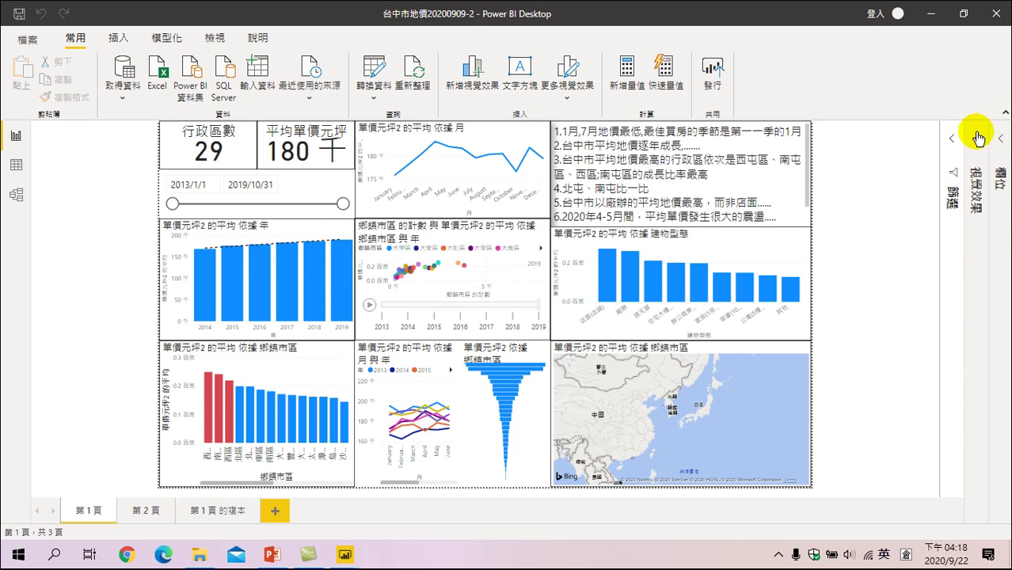
{"action": "left_click", "coordinate": [949, 142]}
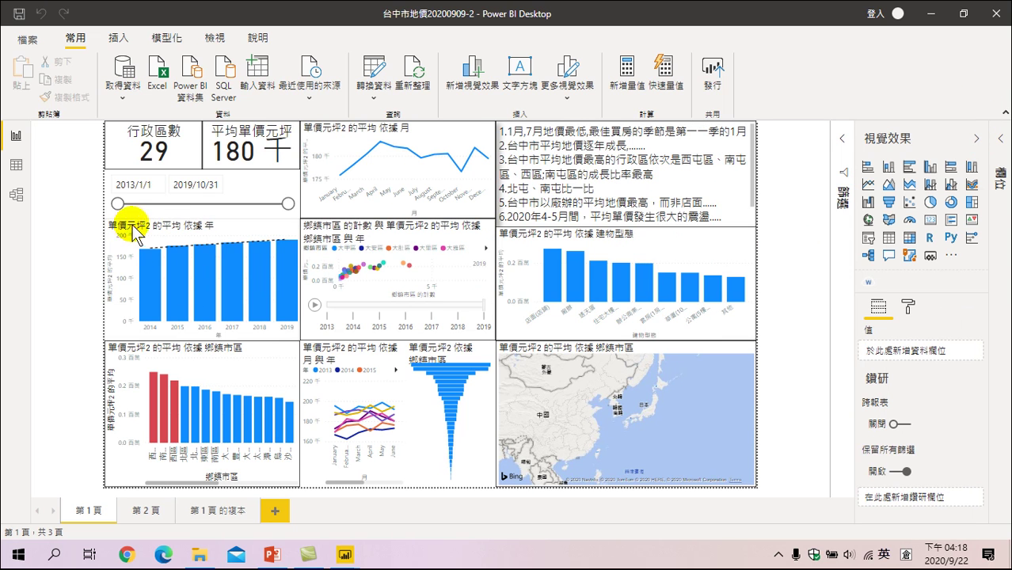
{"action": "left_click", "coordinate": [866, 181]}
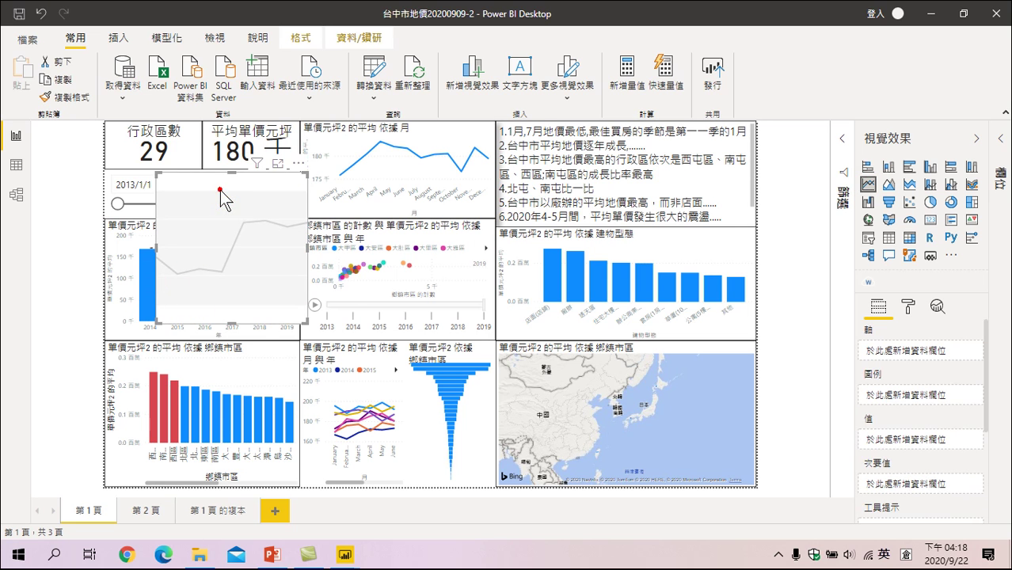
Step: Delete the empty visual and turn the 單價元坪2 的平均 依據 年 bar chart into a line chart
{"action": "key", "text": "Delete"}
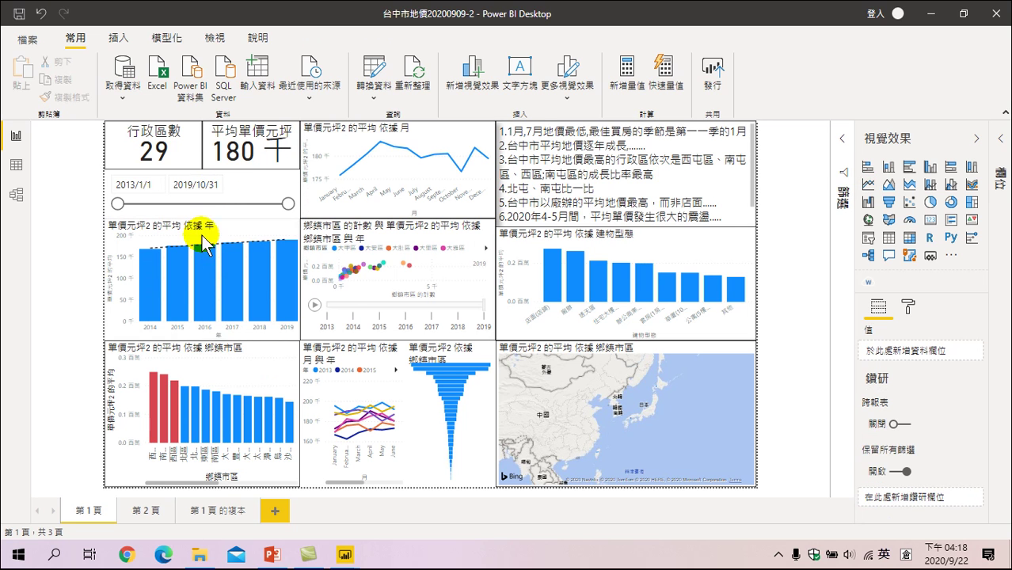
{"action": "left_click", "coordinate": [228, 230]}
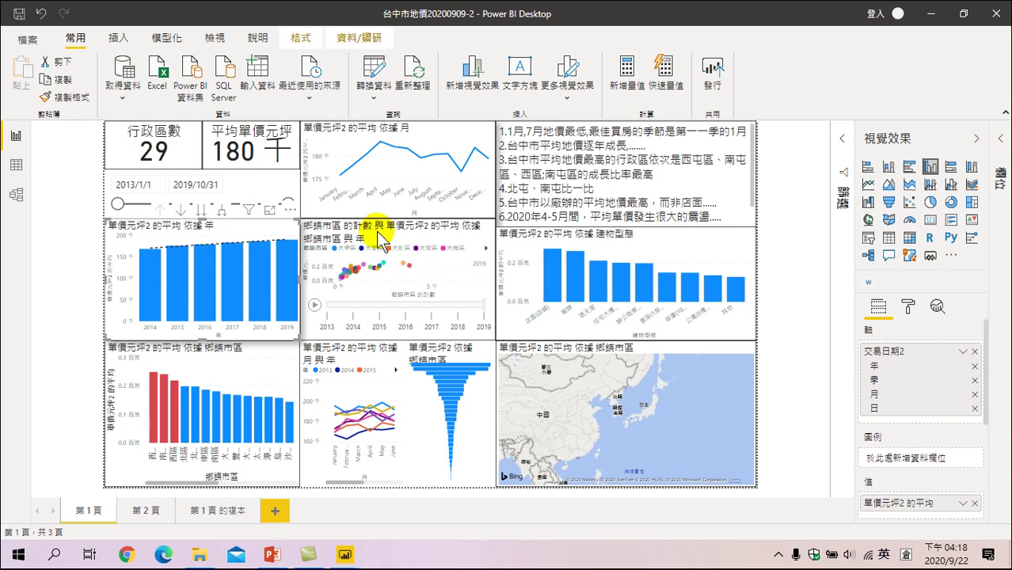
{"action": "left_click", "coordinate": [868, 185]}
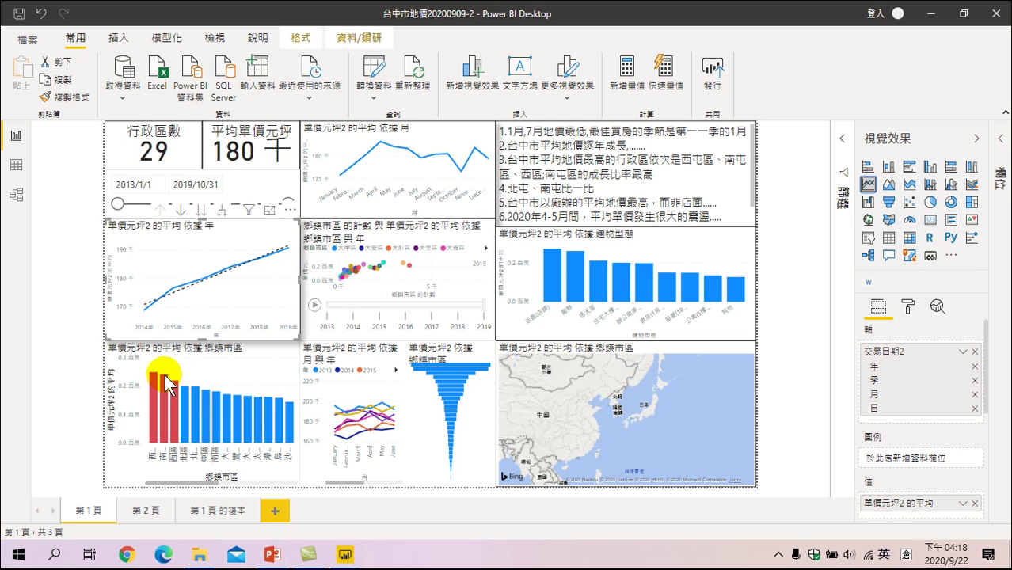
Step: Select the 西屯區, 南屯區 and 北屯區 bars so the dashboard shows 3 districts at 227 千
{"action": "mouse_move", "coordinate": [158, 383]}
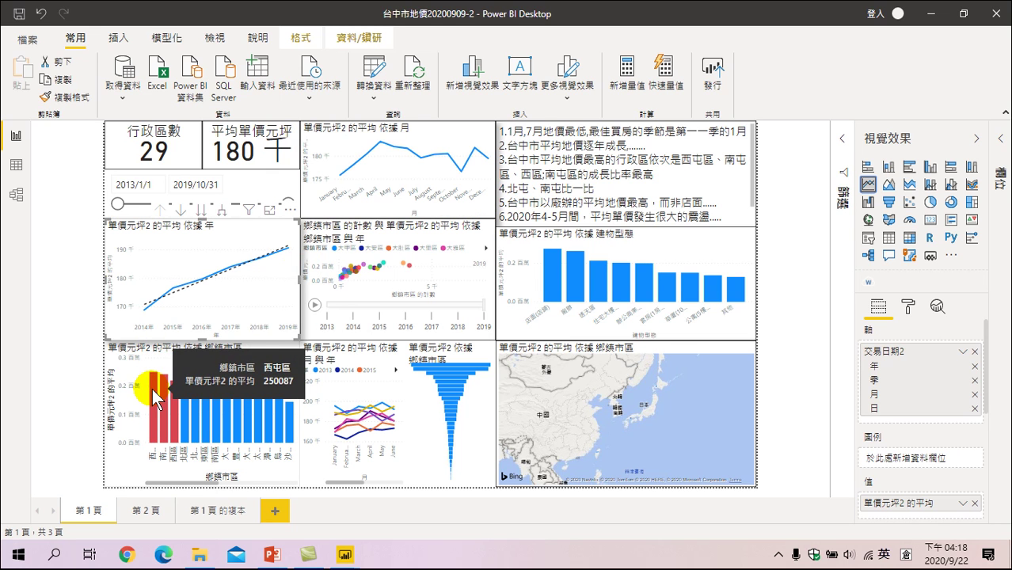
{"action": "left_click", "coordinate": [156, 388]}
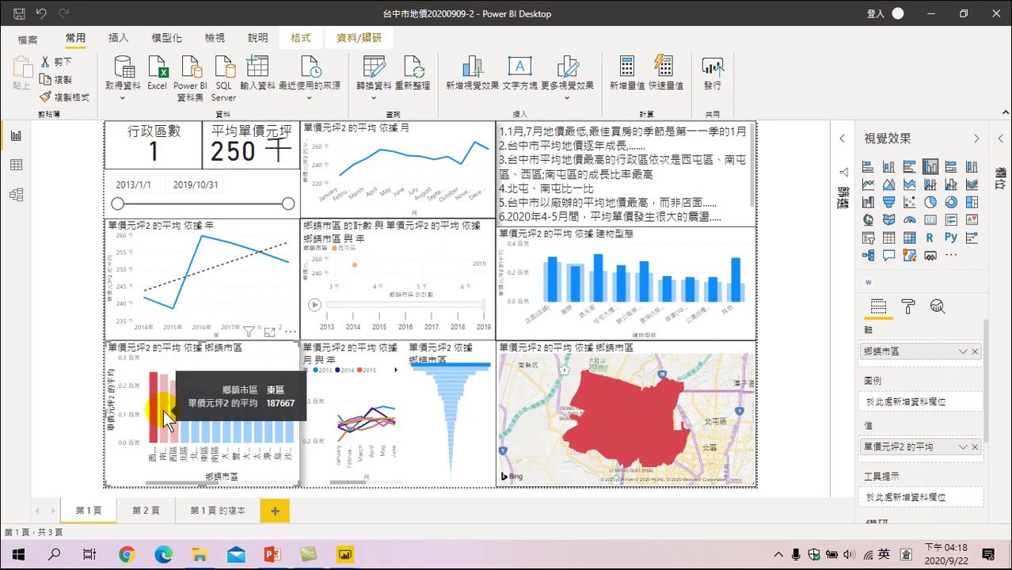
{"action": "left_click", "coordinate": [164, 403], "text": "ctrl"}
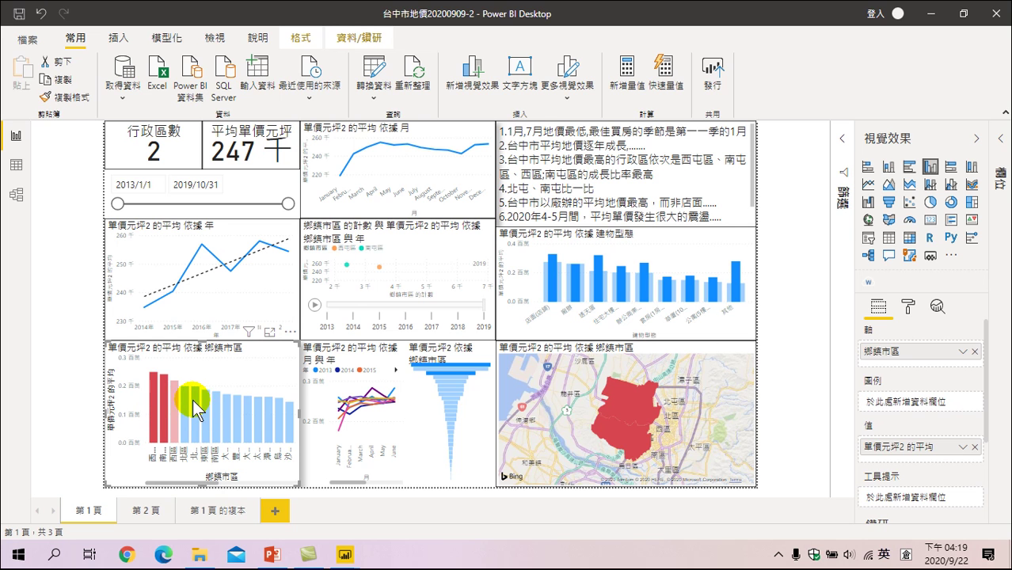
{"action": "left_click", "coordinate": [195, 399], "text": "ctrl"}
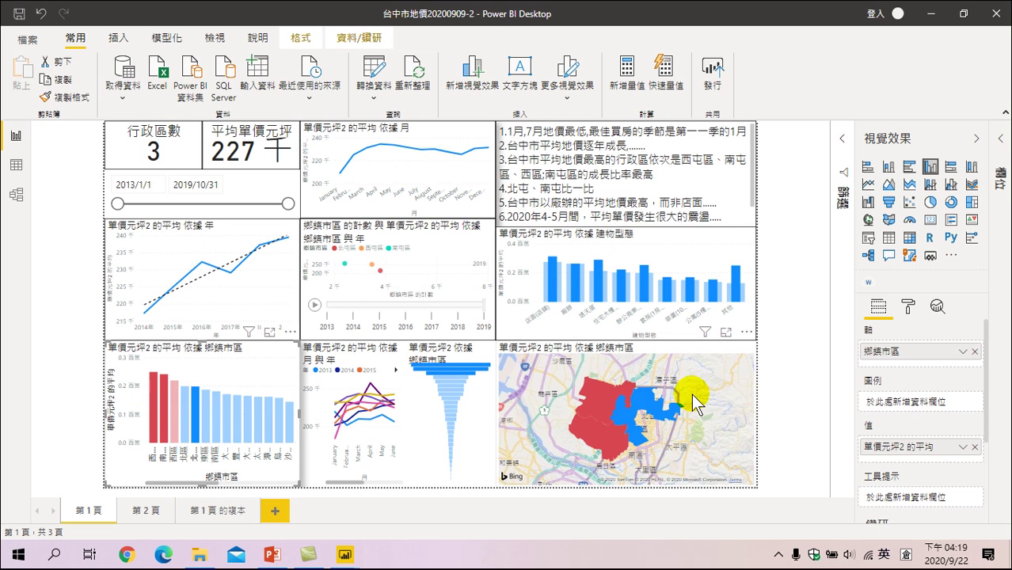
{"action": "mouse_move", "coordinate": [652, 412]}
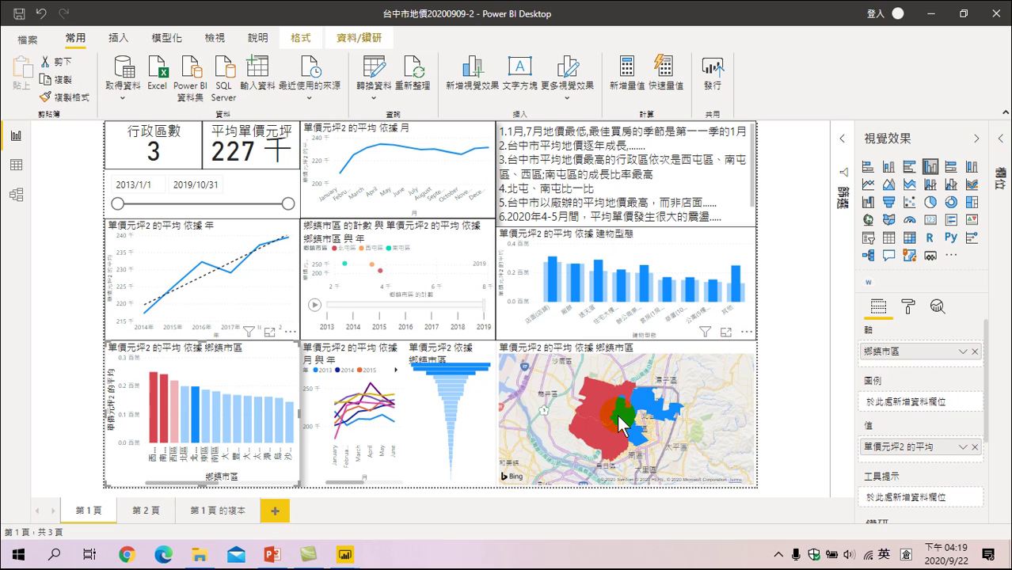
{"action": "mouse_move", "coordinate": [619, 418]}
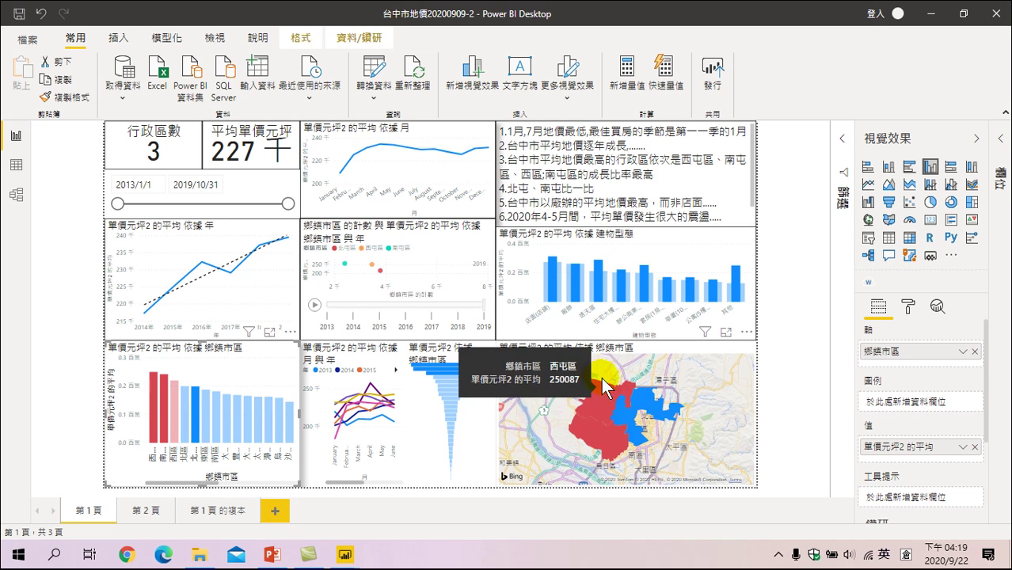
{"action": "mouse_move", "coordinate": [551, 289]}
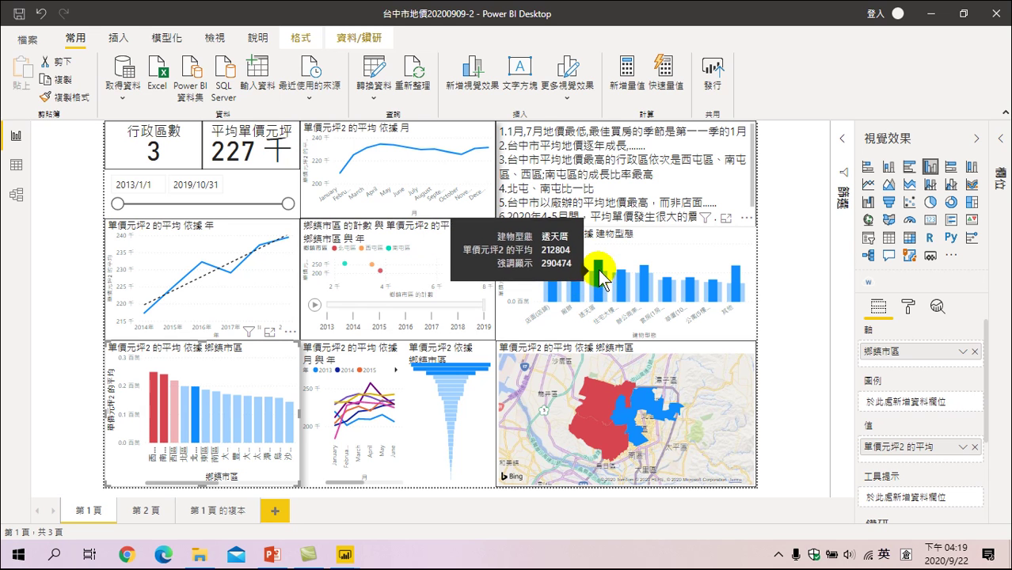
{"action": "mouse_move", "coordinate": [539, 269]}
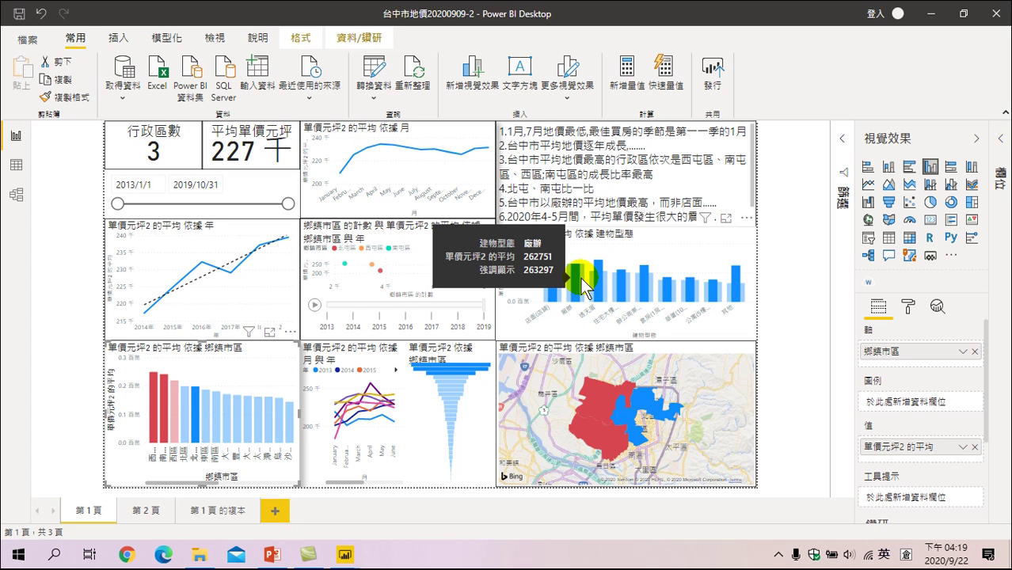
{"action": "left_click", "coordinate": [584, 287]}
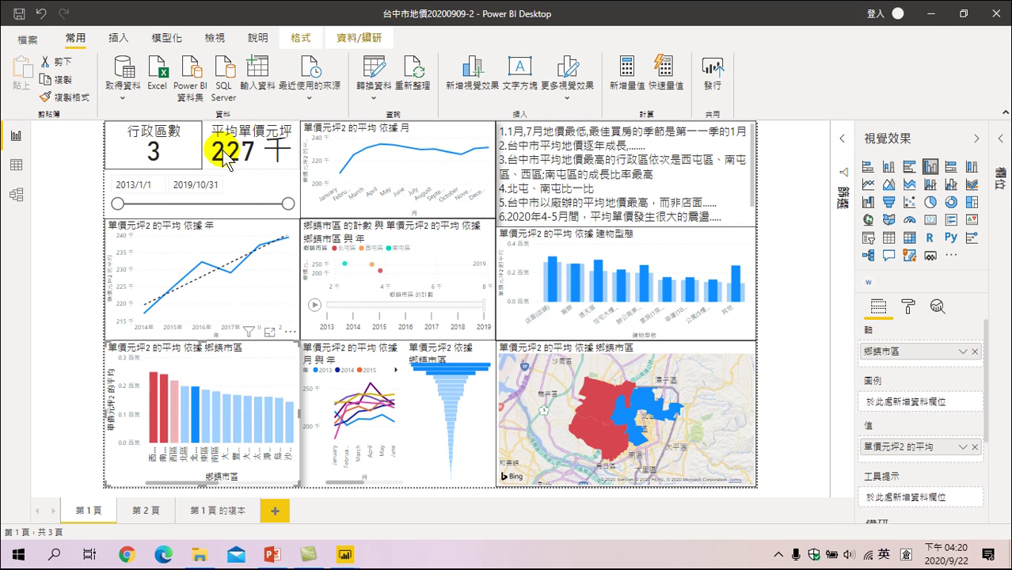
{"action": "mouse_move", "coordinate": [222, 159]}
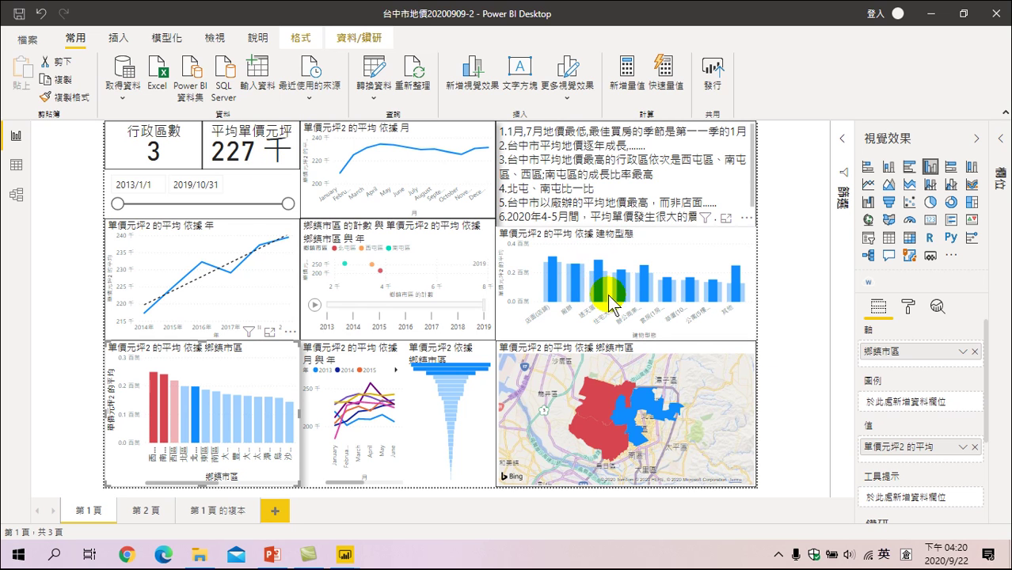
{"action": "mouse_move", "coordinate": [576, 287]}
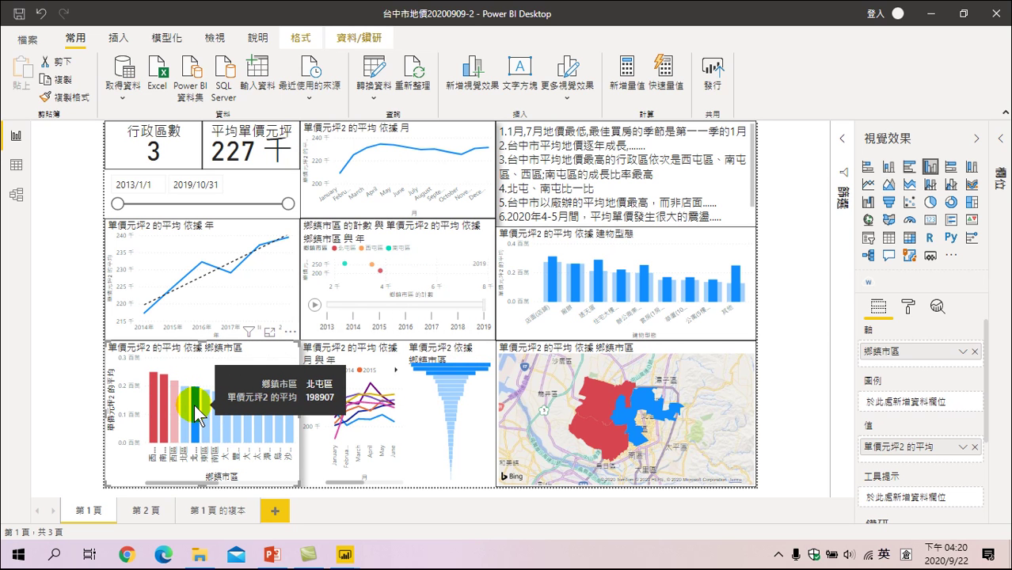
{"action": "mouse_move", "coordinate": [643, 396]}
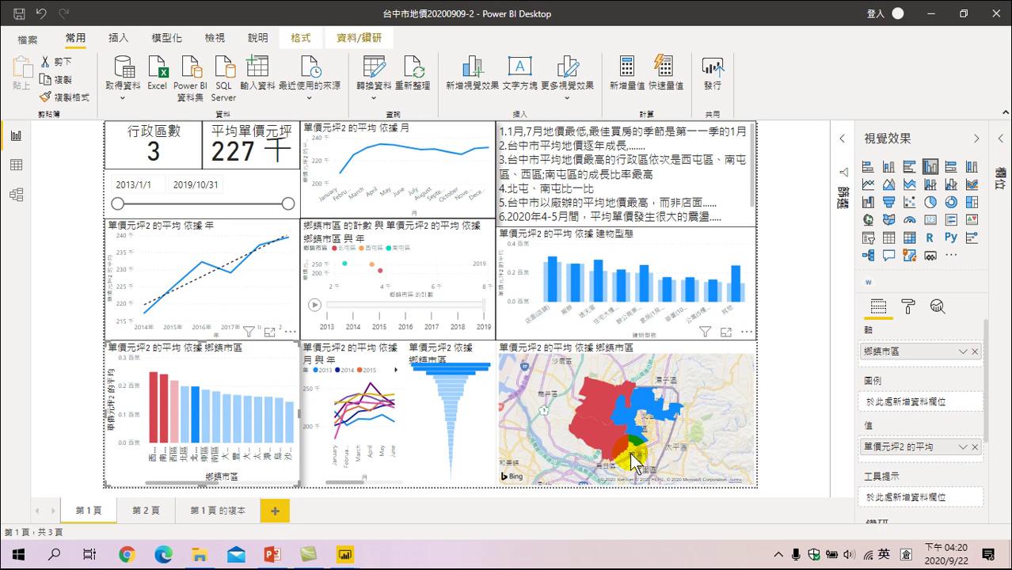
Step: Filter the dashboard to 北屯區, then to 南屯區 alone, and minimize Power BI
{"action": "left_click", "coordinate": [195, 408]}
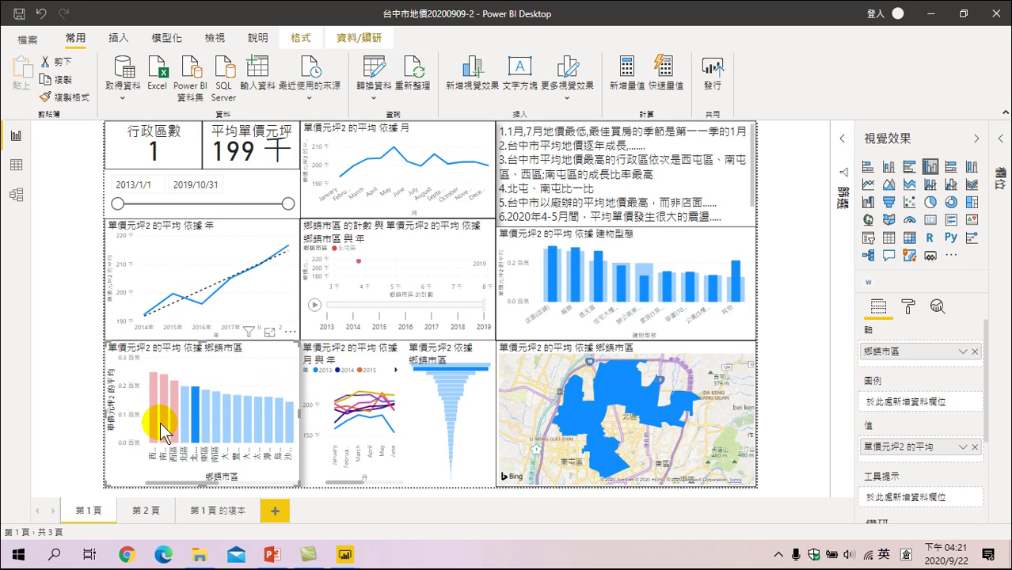
{"action": "left_click", "coordinate": [166, 405]}
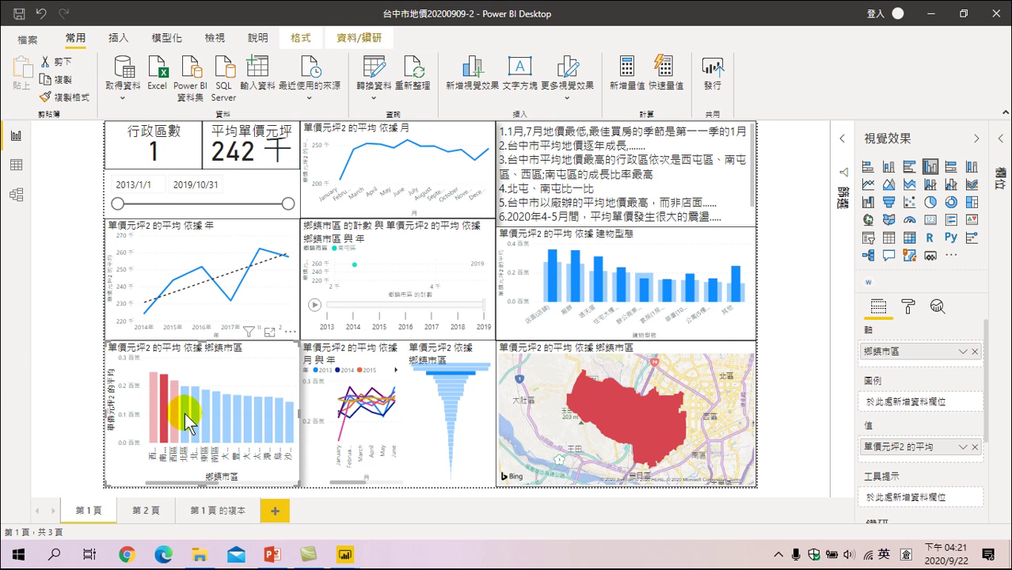
{"action": "left_click", "coordinate": [344, 554]}
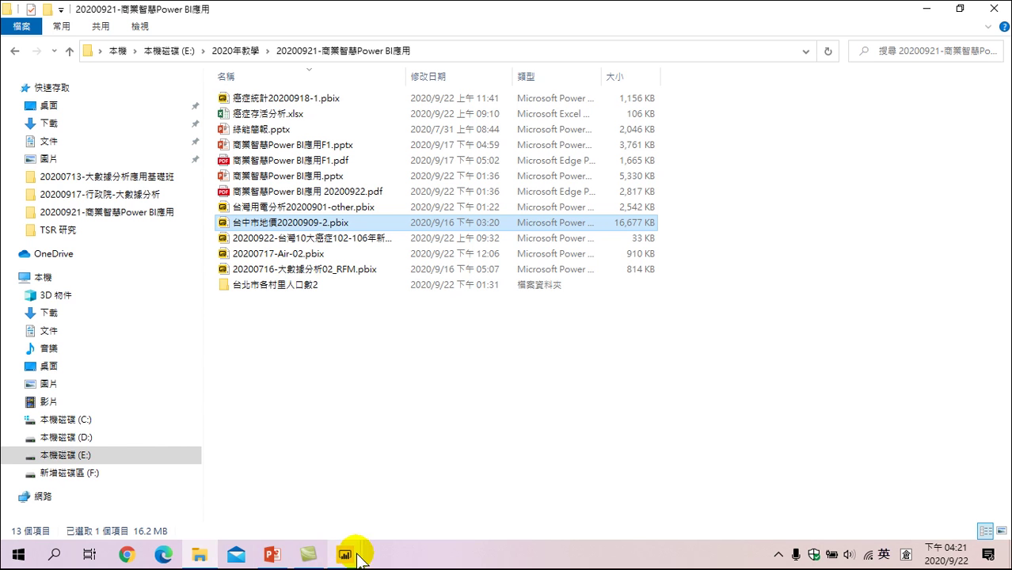
Step: Present PowerPoint slide 34, the word cloud on rising Taichung land prices, full screen
{"action": "left_click", "coordinate": [271, 555]}
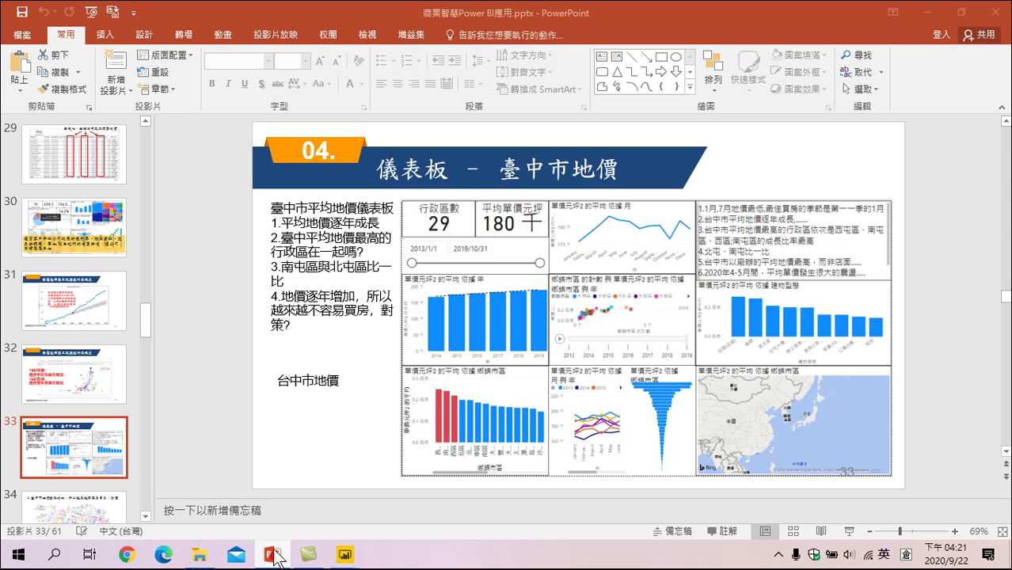
{"action": "scroll", "coordinate": [87, 463], "scroll_direction": "down", "scroll_amount": 1}
{"action": "left_click", "coordinate": [82, 457]}
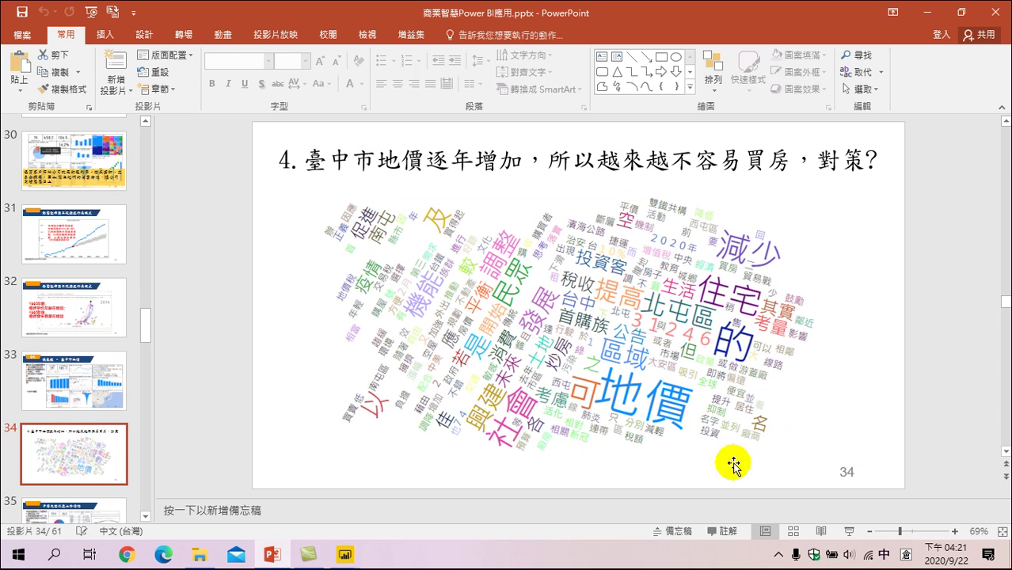
{"action": "left_click", "coordinate": [842, 530]}
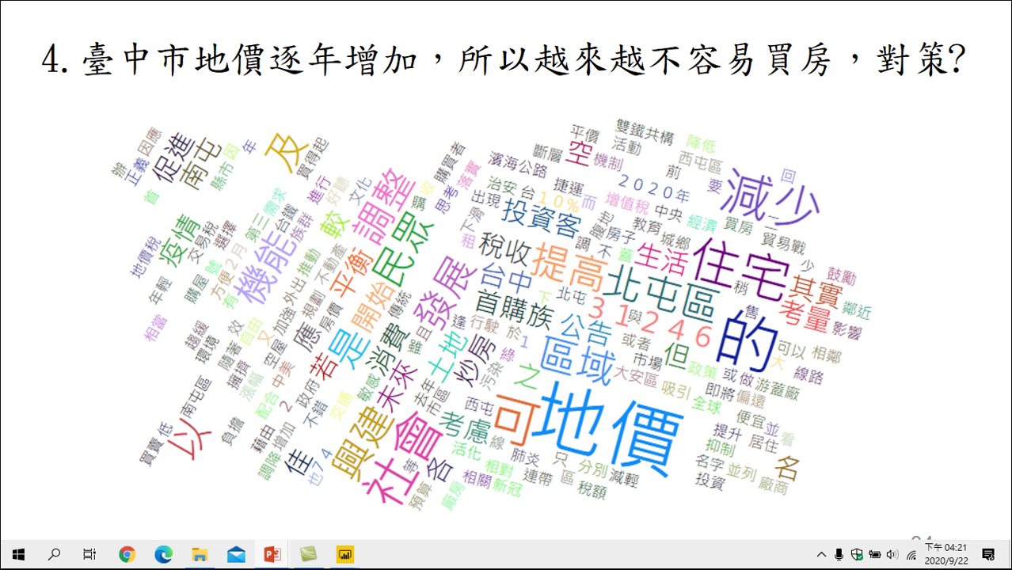